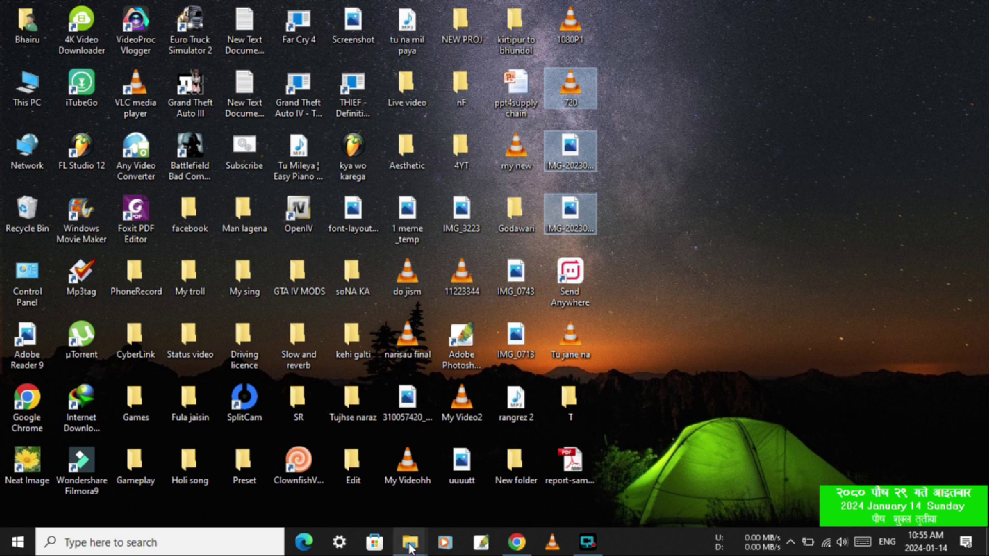
Bring up the Send Anywhere folder, refresh it several times to check the file thumbnails, and minimize the window
left_click(410, 542)
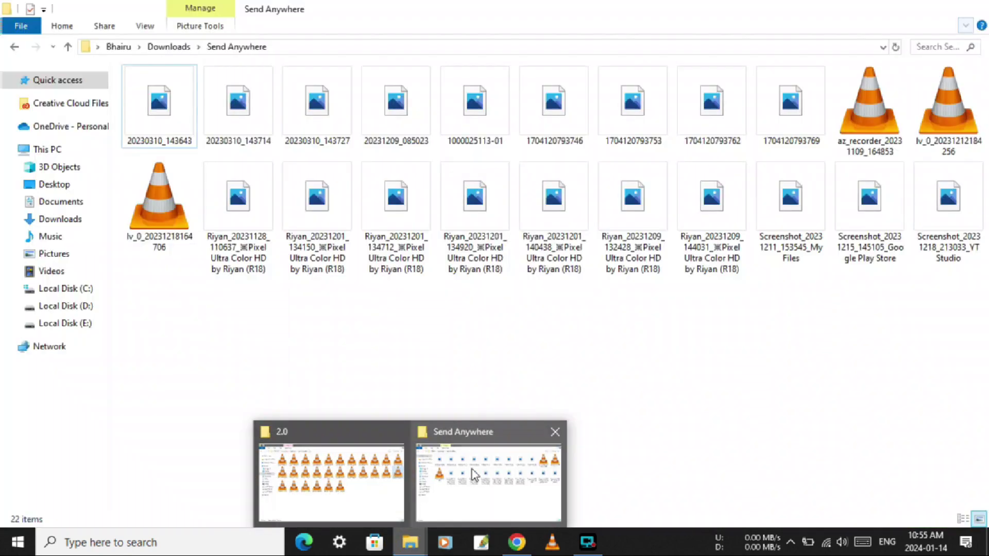
left_click(470, 473)
right_click(468, 361)
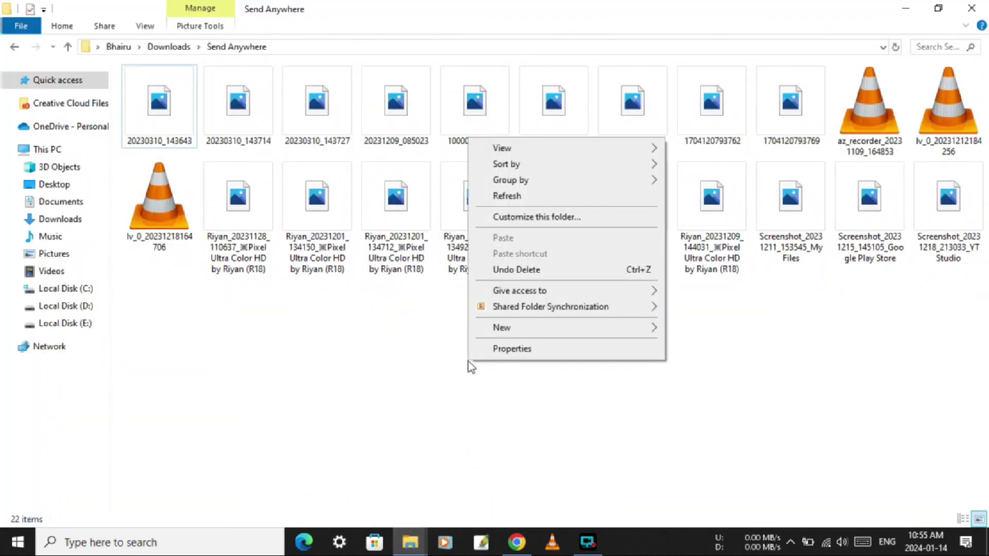
left_click(533, 198)
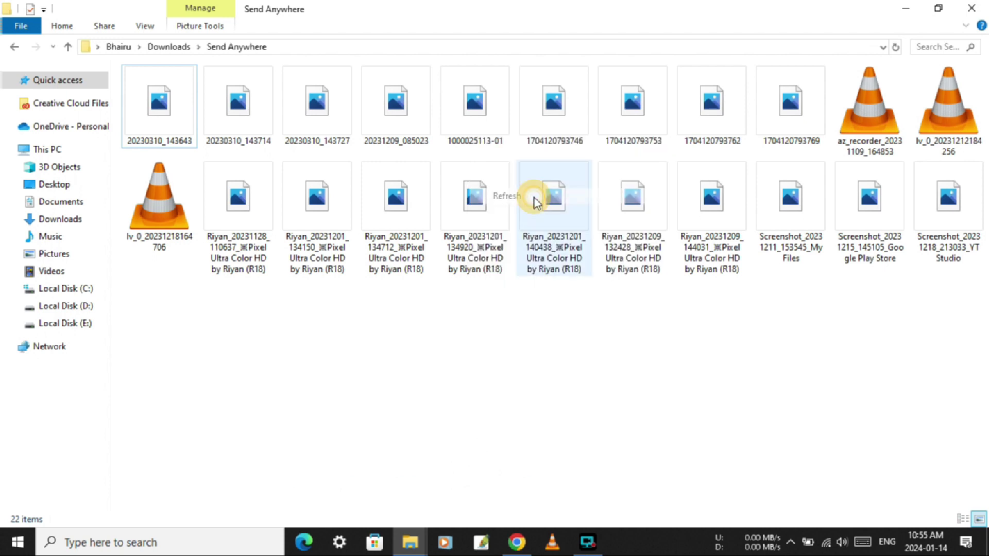
right_click(468, 361)
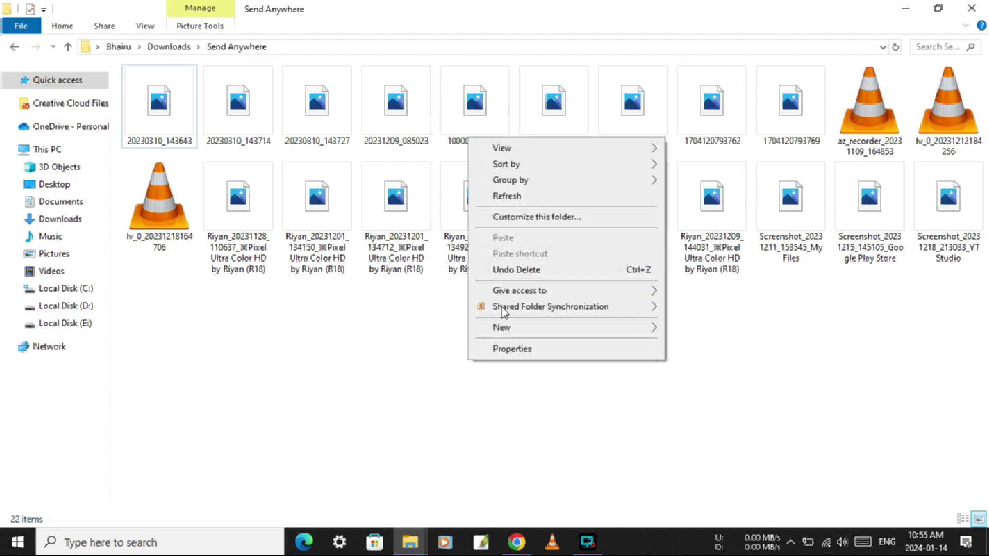
left_click(552, 198)
right_click(512, 354)
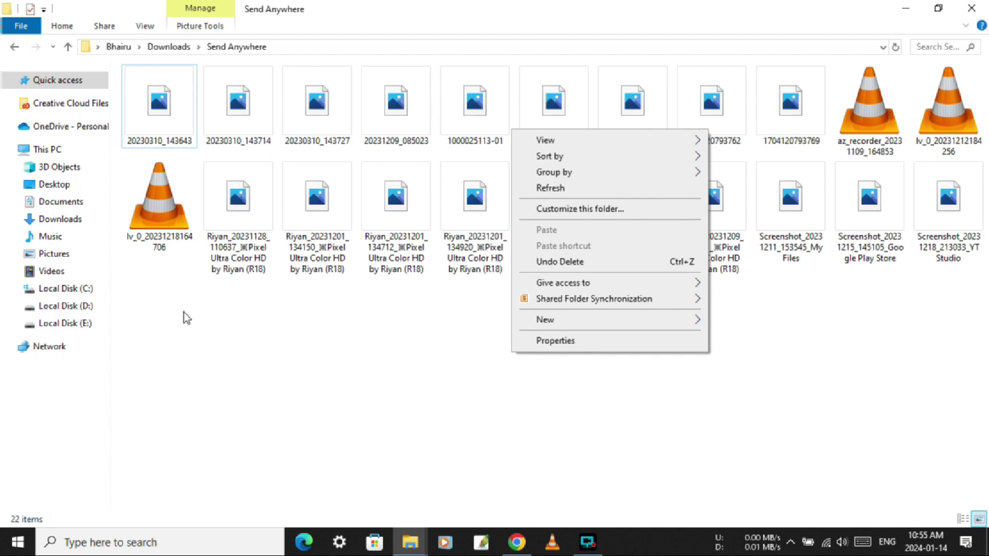
left_click(554, 188)
right_click(555, 355)
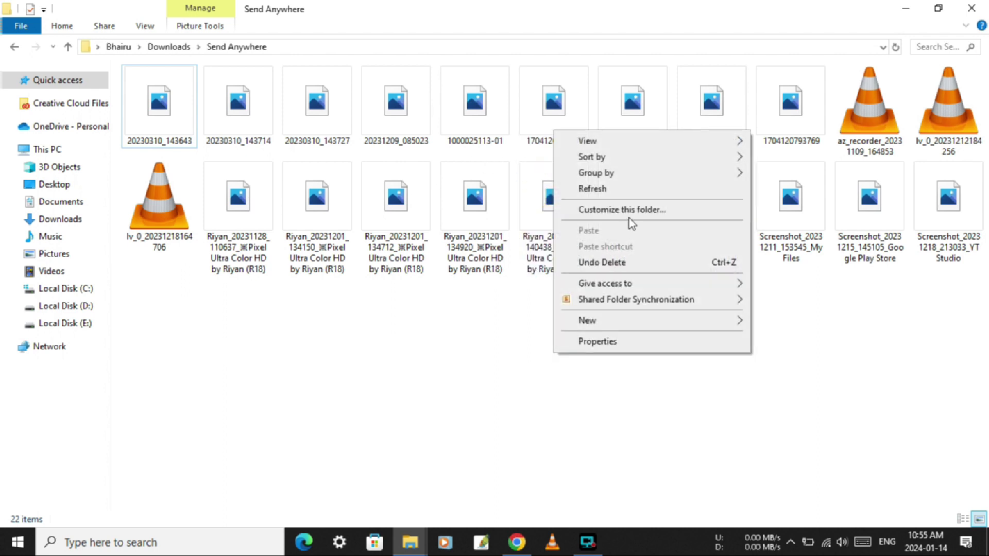
left_click(632, 189)
left_click(909, 9)
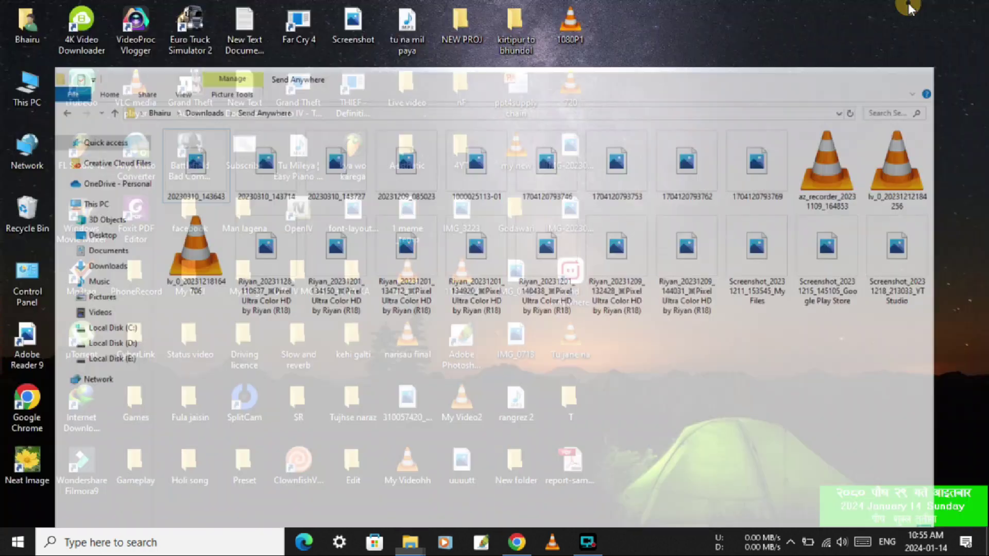
left_click(750, 127)
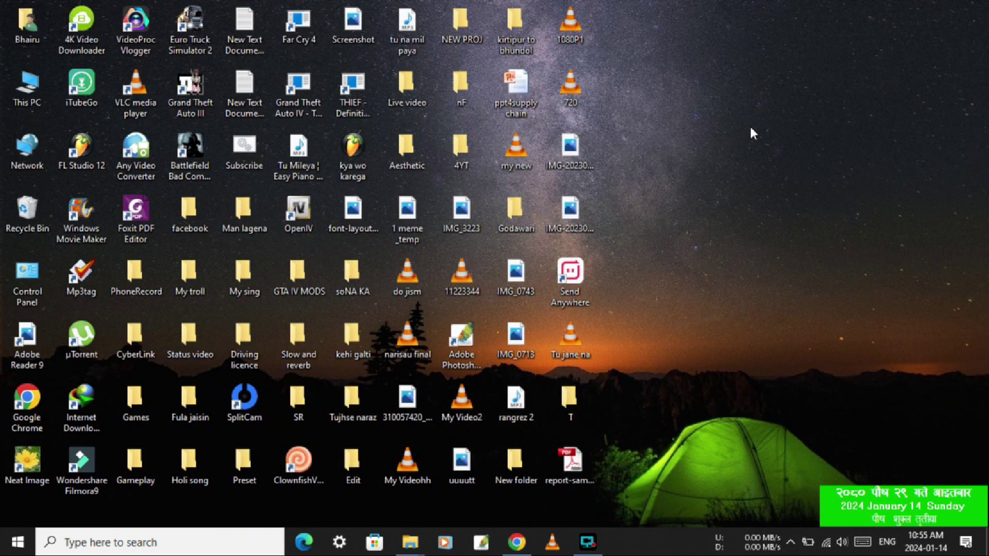
Run the cleanmgr command to start Disk Cleanup and choose drive C: for the scan
key("super+r")
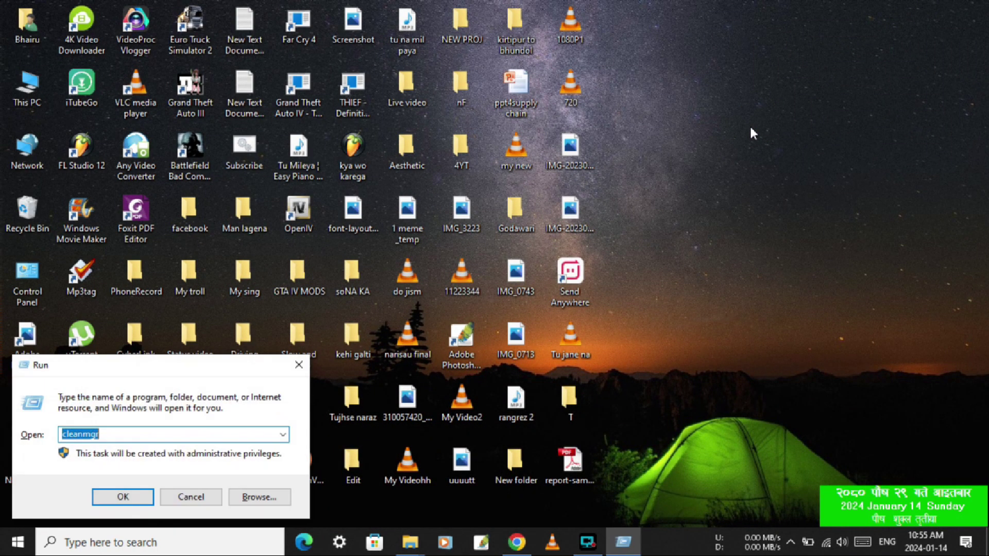
left_click(88, 435)
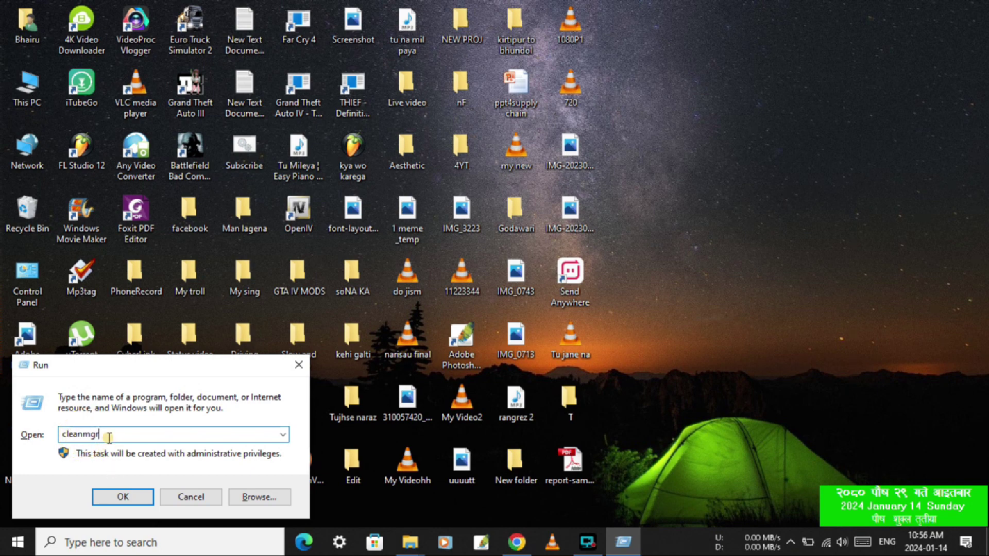
left_click(95, 436)
left_click(128, 498)
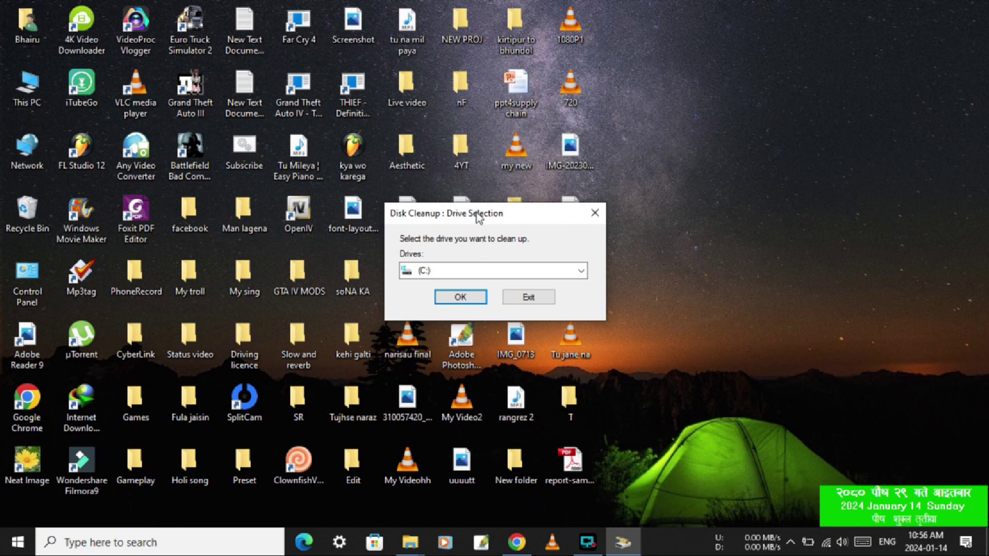
left_click_drag(477, 215, 595, 153)
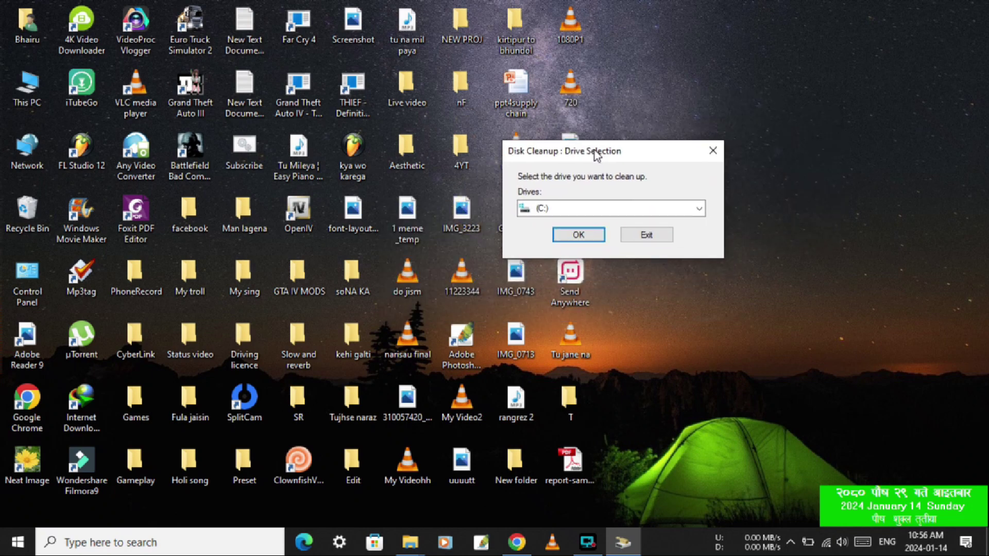
left_click(581, 236)
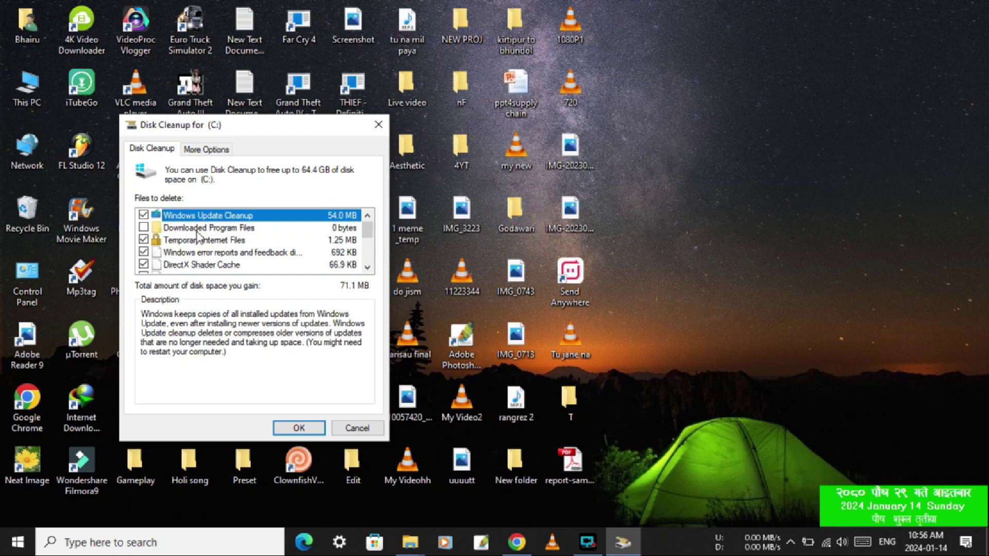
Review the C: cleanup list and permanently delete the checked file types, including Temporary files and Thumbnails, leaving Downloads and Recycle Bin unchecked
left_click(368, 268)
left_click(368, 267)
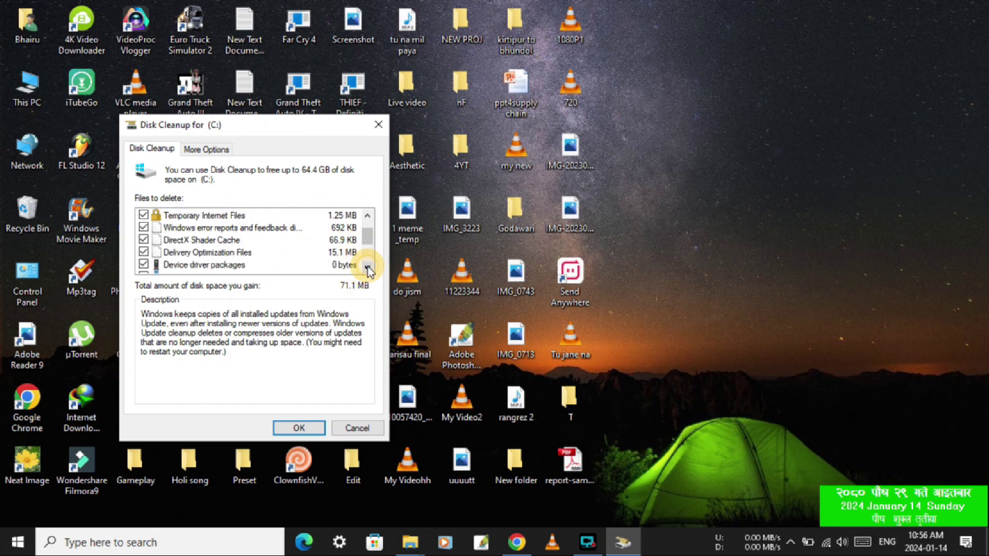
left_click(368, 267)
left_click(368, 267)
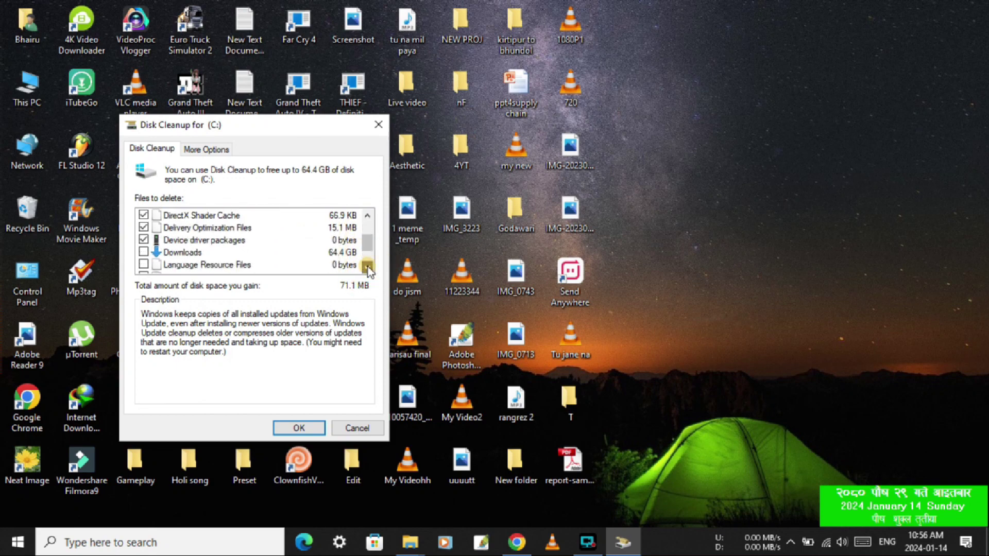
left_click(368, 268)
left_click(368, 267)
left_click(367, 267)
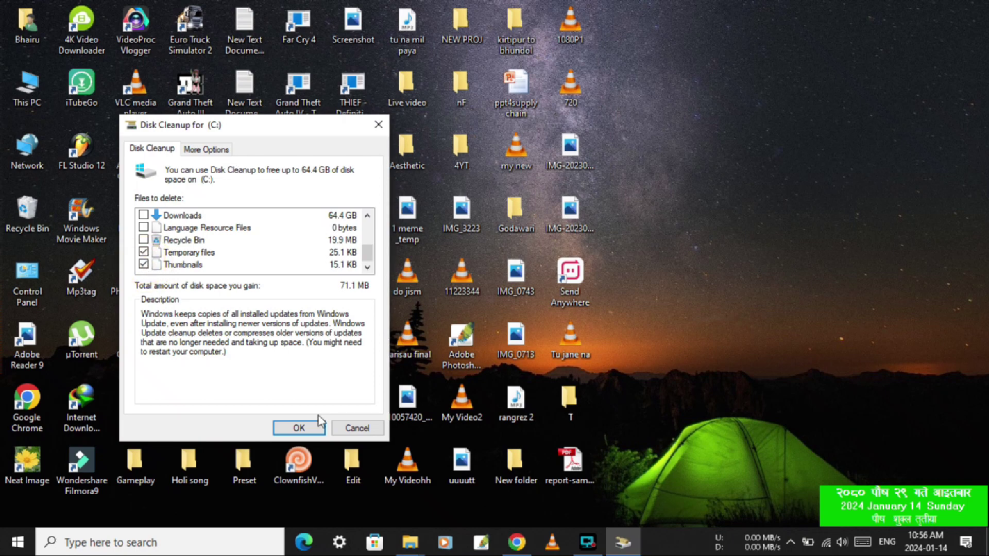
left_click(298, 428)
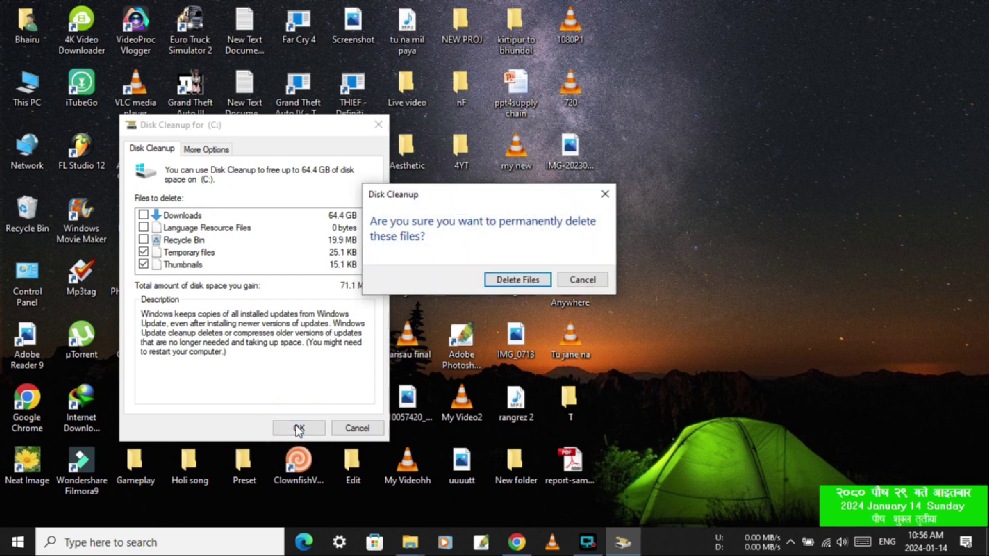
left_click(529, 285)
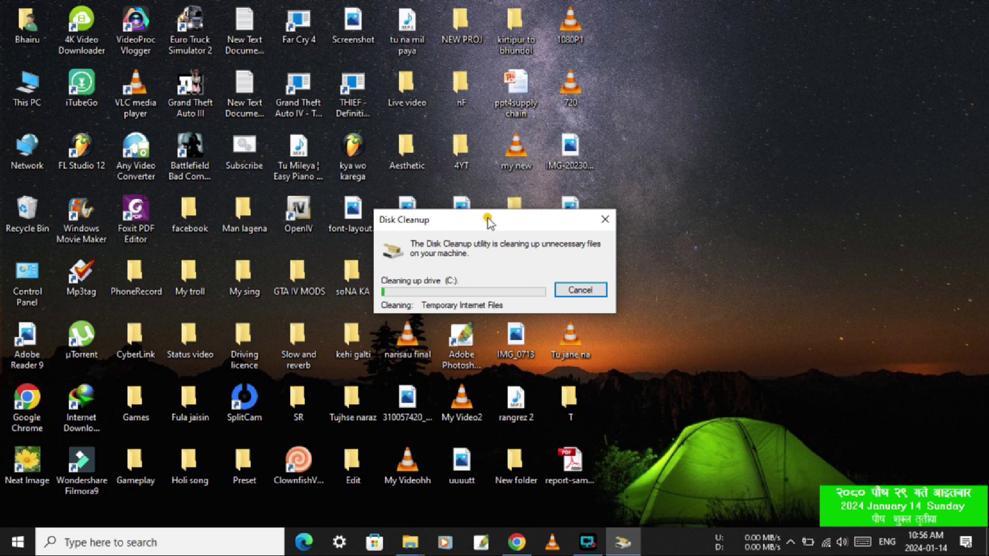
left_click_drag(488, 218, 720, 75)
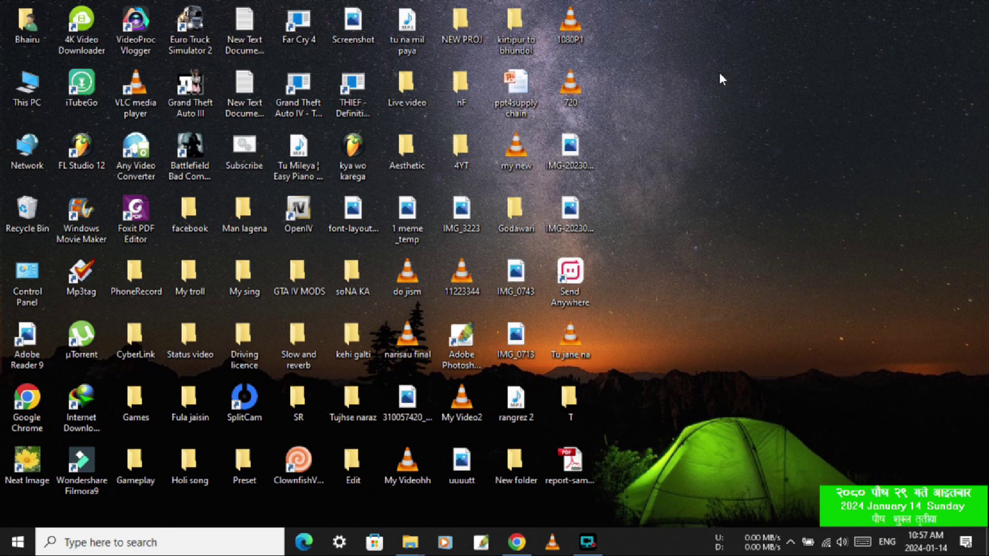
Refresh the desktop several times so the file and folder thumbnails reload
right_click(719, 73)
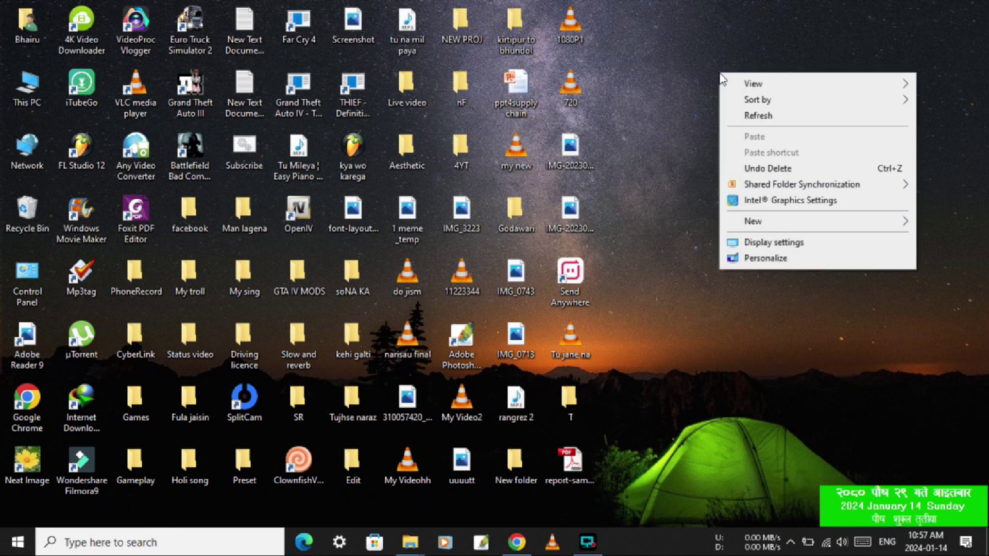
left_click(753, 117)
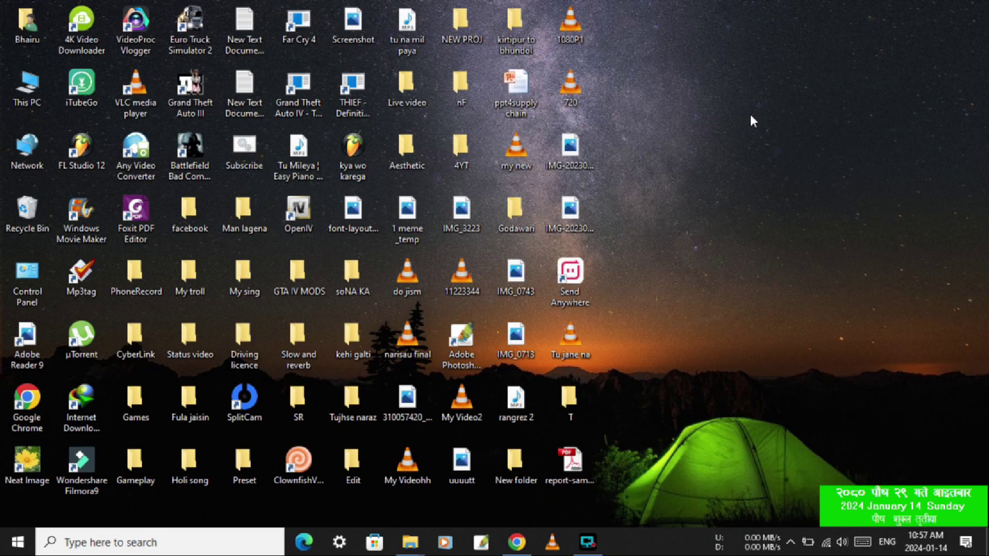
right_click(726, 66)
left_click(751, 107)
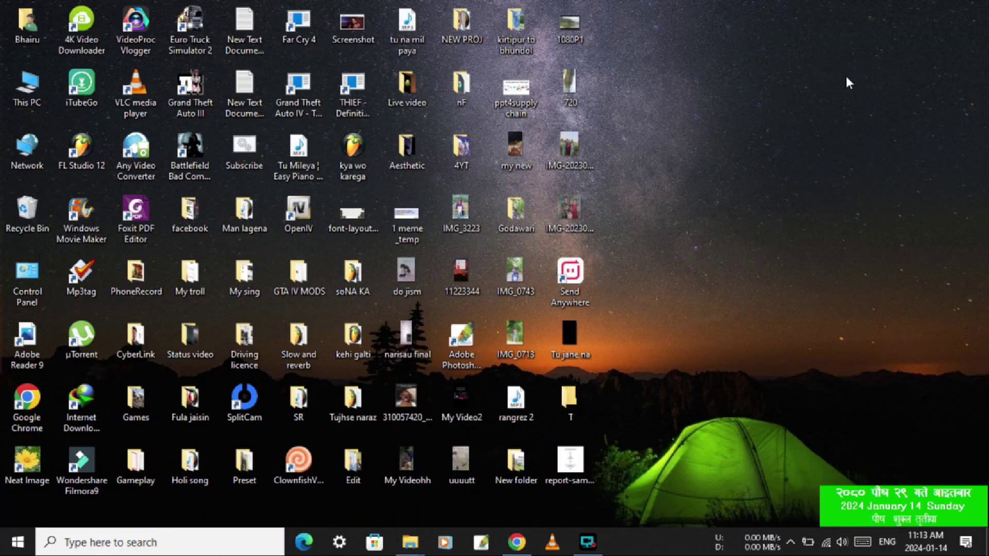
right_click(846, 78)
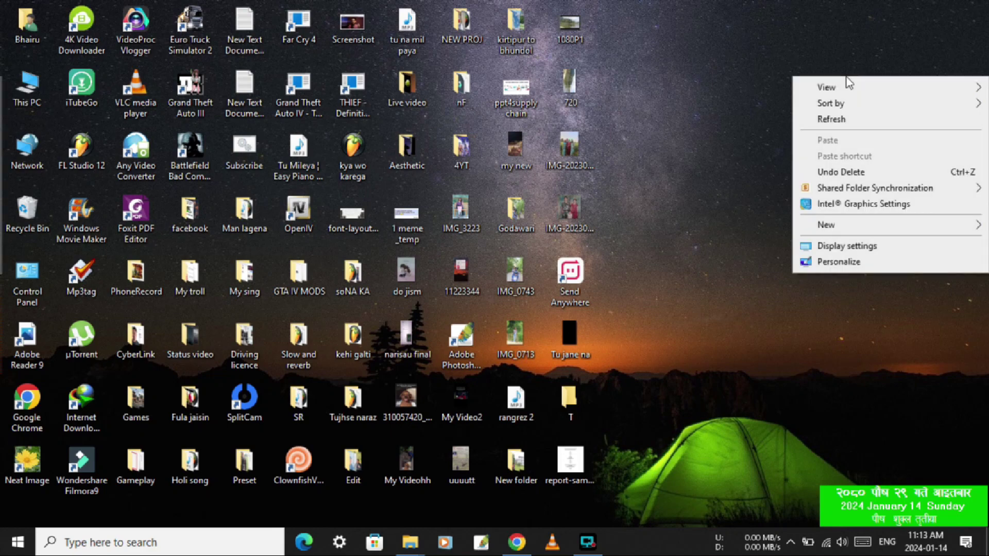
left_click(834, 119)
right_click(777, 81)
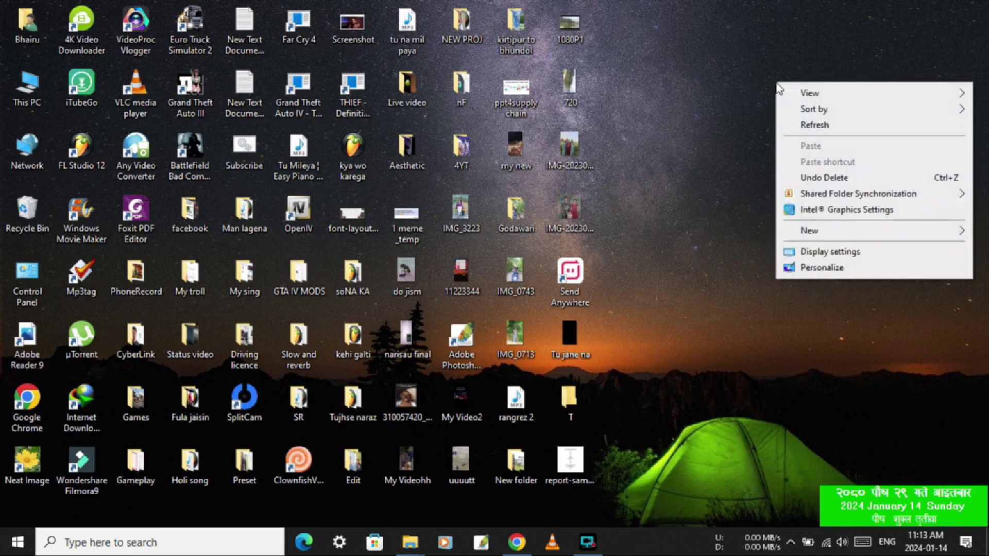
left_click(807, 127)
left_click_drag(692, 58, 592, 272)
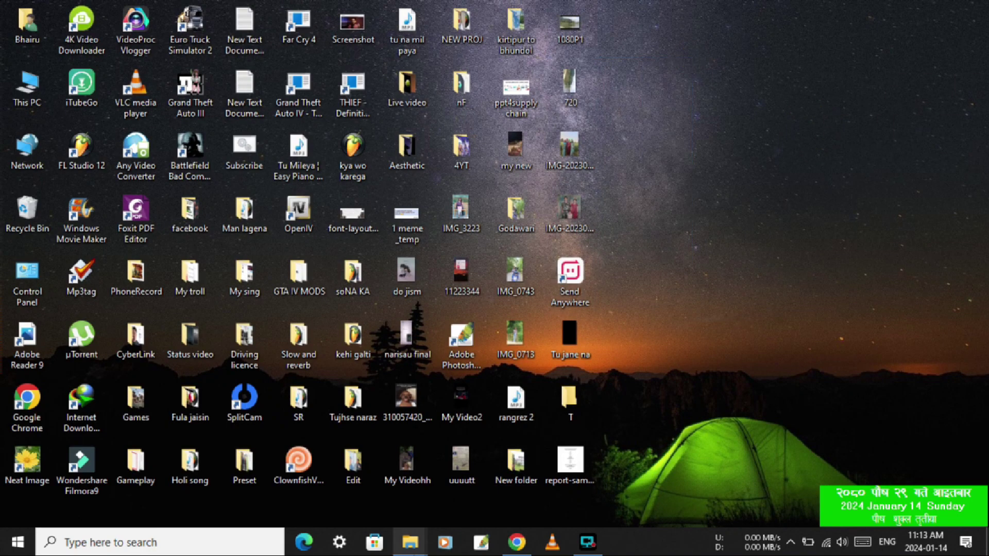
Reopen the Send Anywhere folder and refresh it to check its image and video thumbnails
mouse_move(410, 542)
left_click(474, 491)
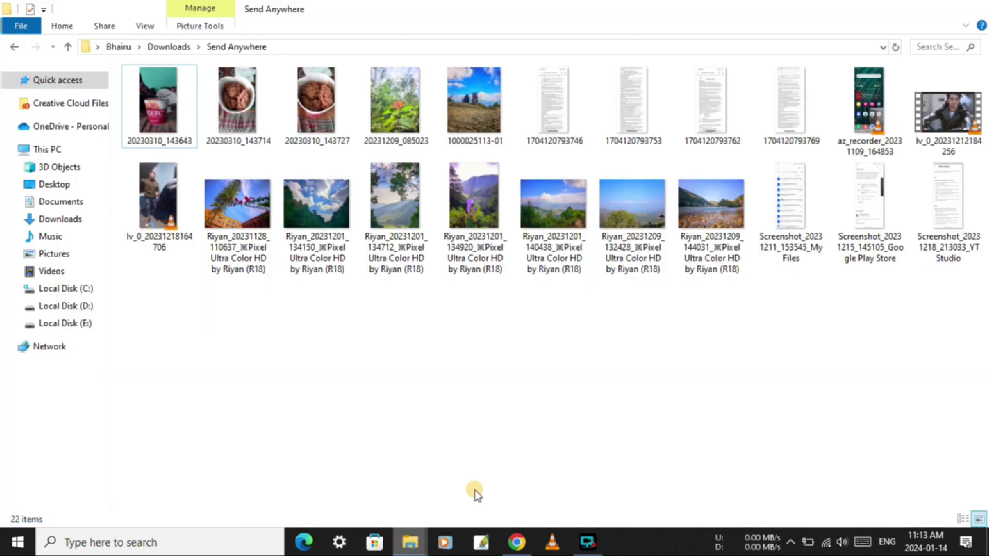
right_click(474, 357)
left_click(550, 190)
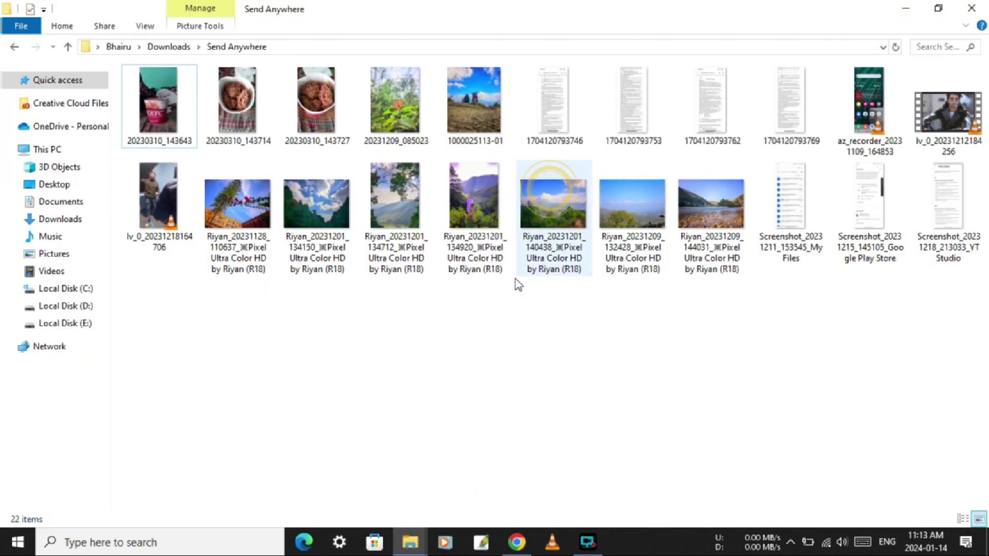
right_click(499, 354)
left_click(561, 191)
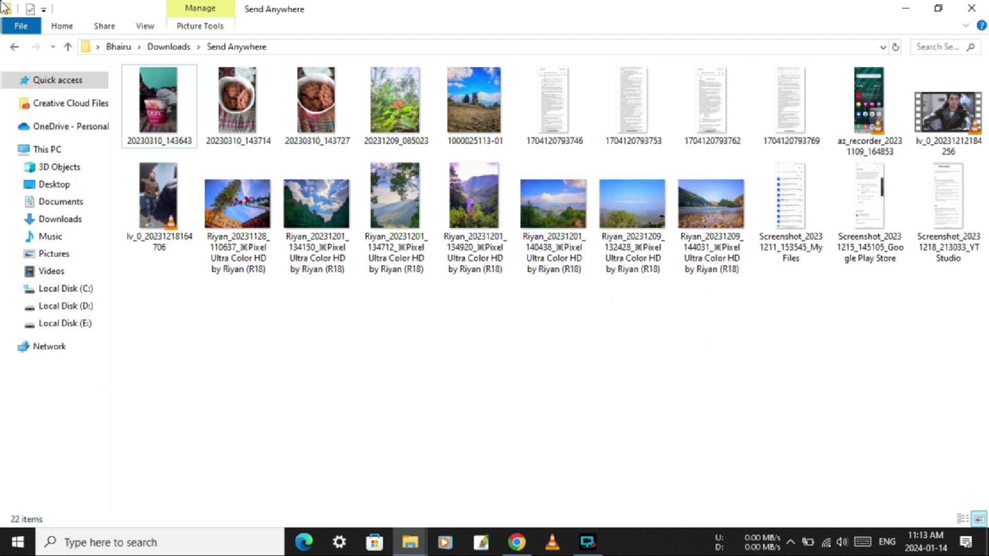
Open the advanced view settings in Folder Options, leave "Always show icons, never thumbnails" unchecked, and confirm the dialog
left_click(145, 27)
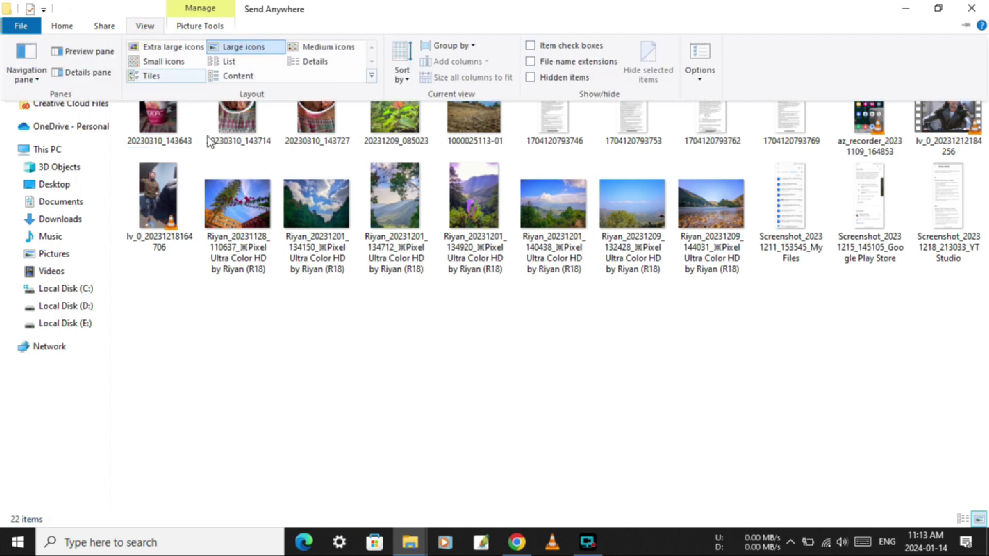
left_click(699, 56)
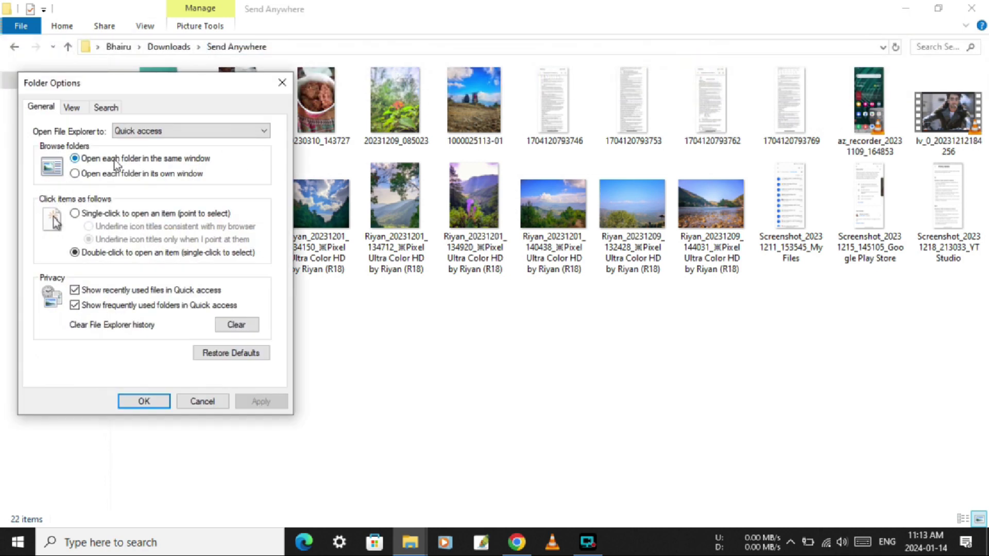
left_click(72, 108)
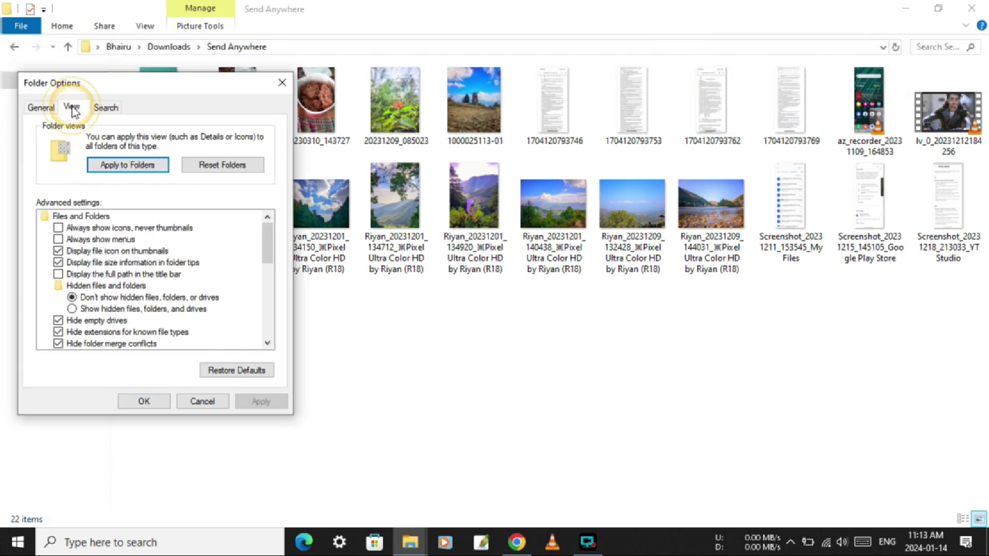
left_click_drag(125, 85, 154, 91)
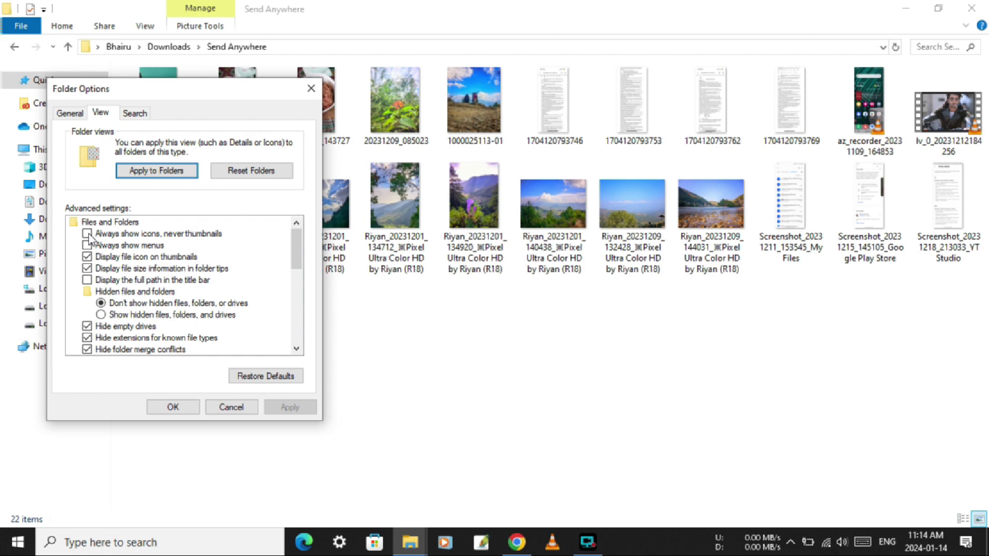
left_click(188, 410)
Refresh the Send Anywhere folder once more and minimize its window
right_click(394, 404)
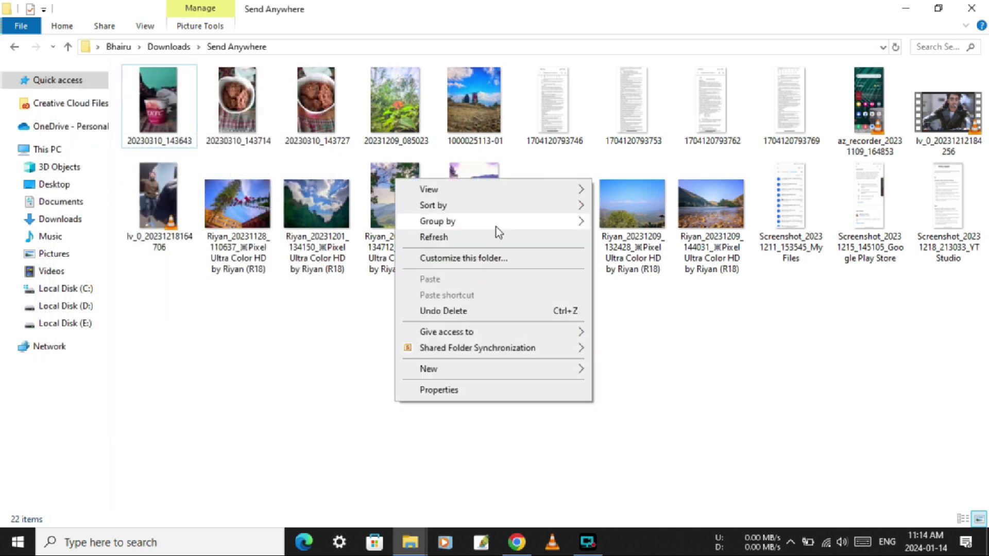
left_click(494, 236)
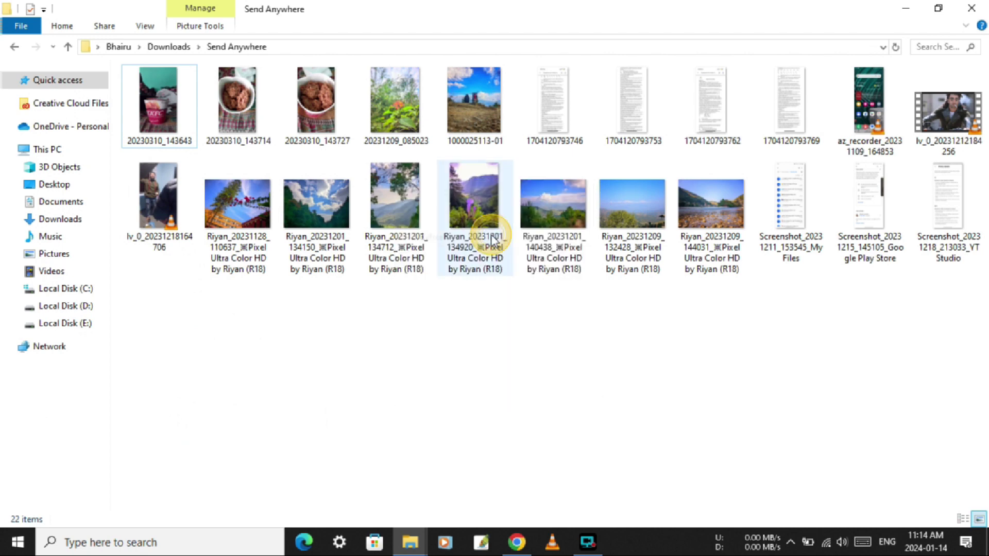
left_click(904, 9)
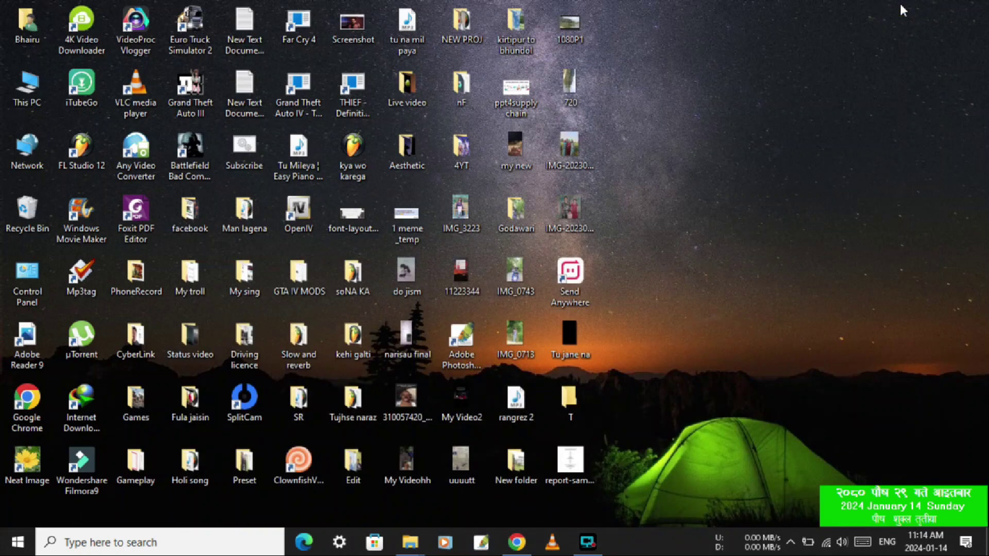
Open the Performance Options visual effects settings from This PC's advanced system properties to check "Show thumbnails instead of icons"
left_click(29, 85)
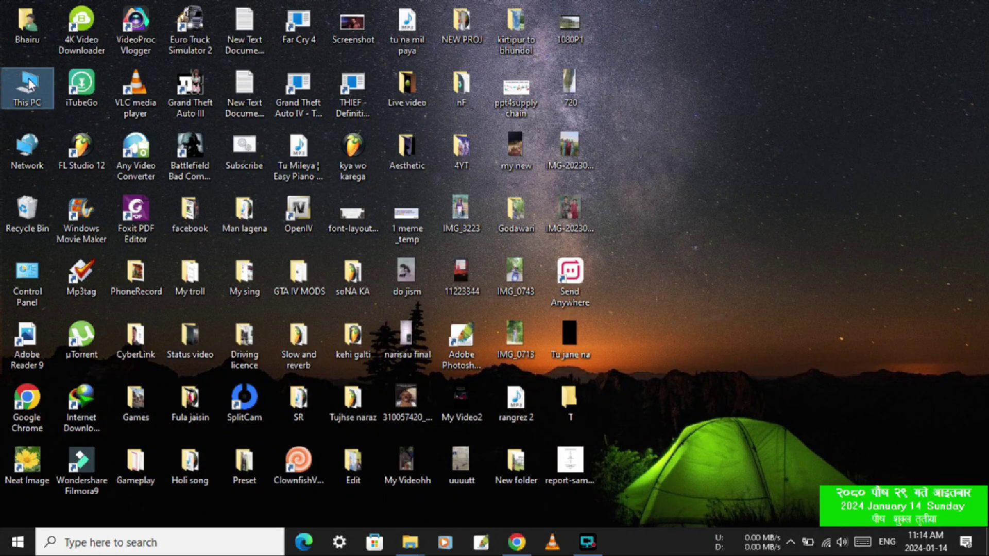
right_click(28, 78)
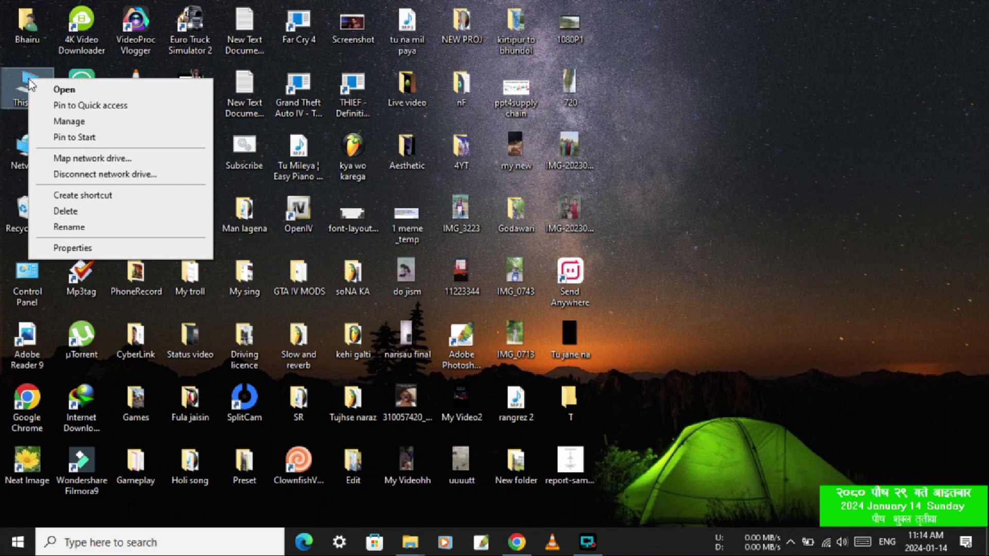
left_click(73, 249)
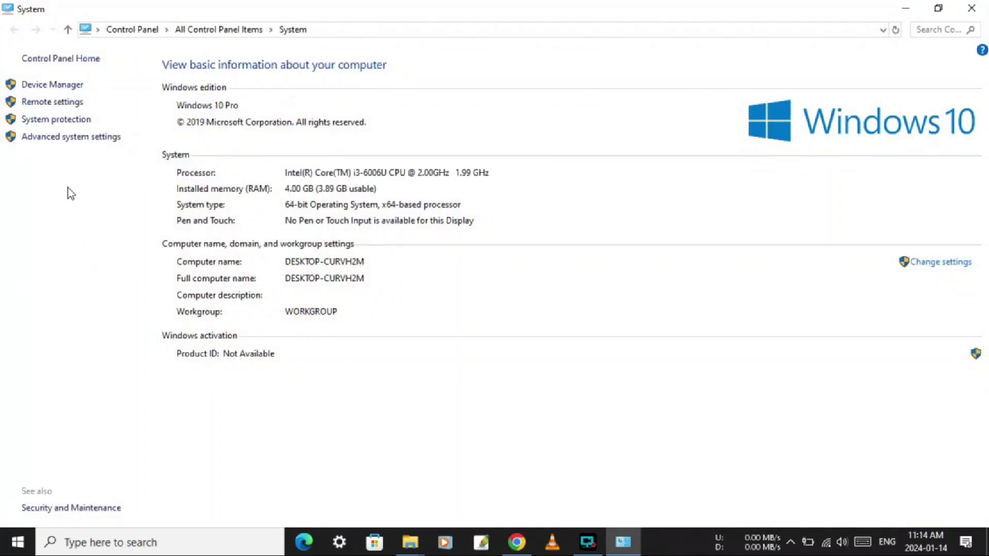
left_click(73, 137)
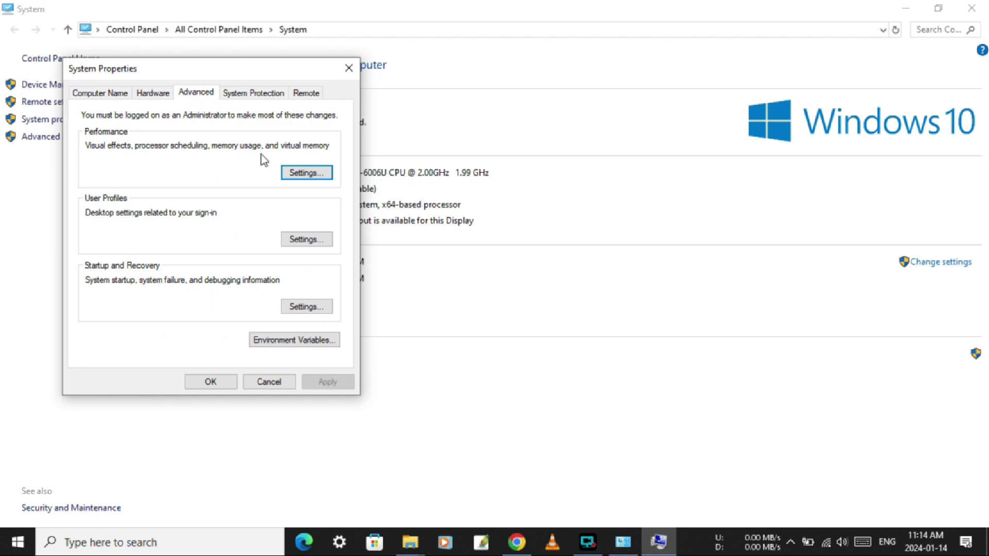
left_click(302, 174)
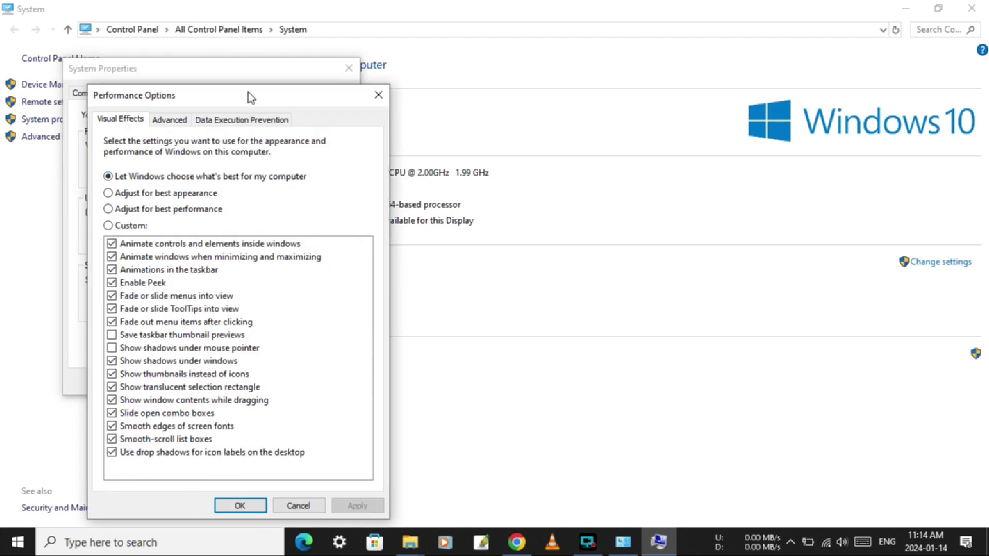
left_click_drag(248, 94, 271, 86)
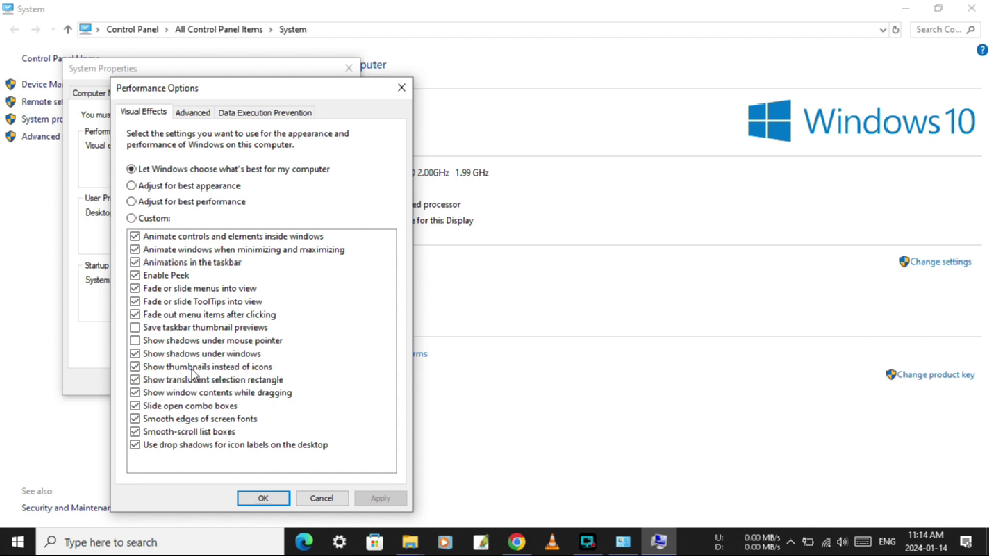
Toggle "Show thumbnails instead of icons" off and on, choose "Let Windows choose what's best for my computer", and cancel the dialog
left_click(138, 371)
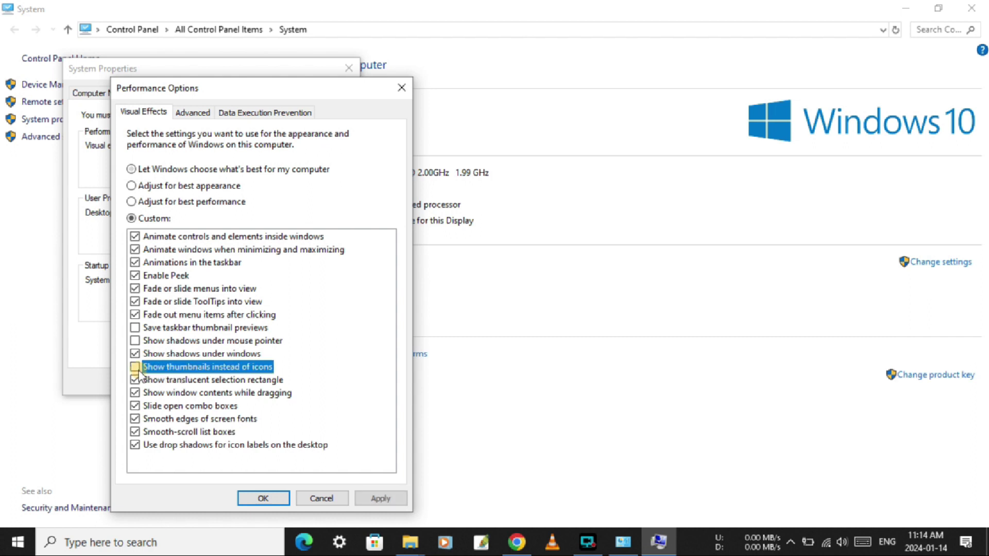
left_click(136, 369)
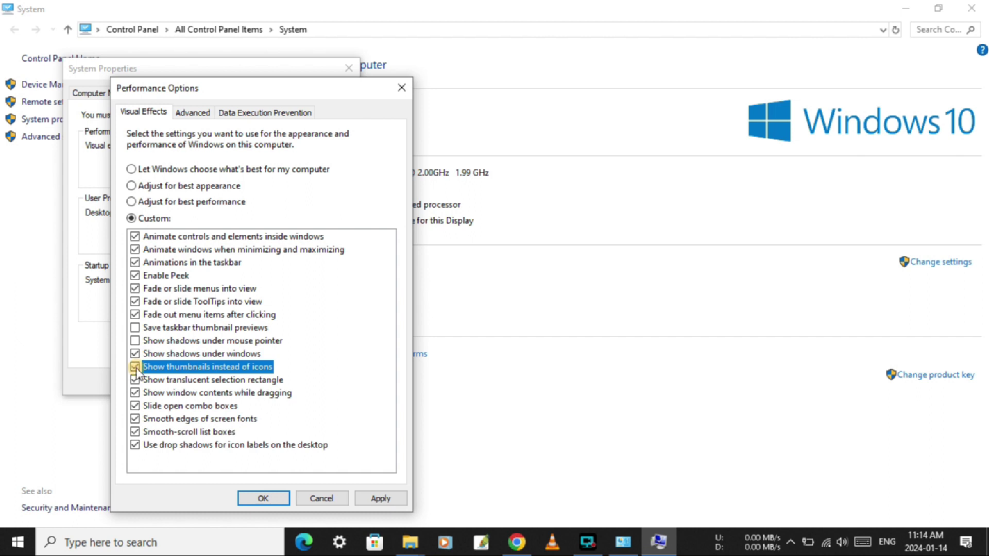
left_click(207, 169)
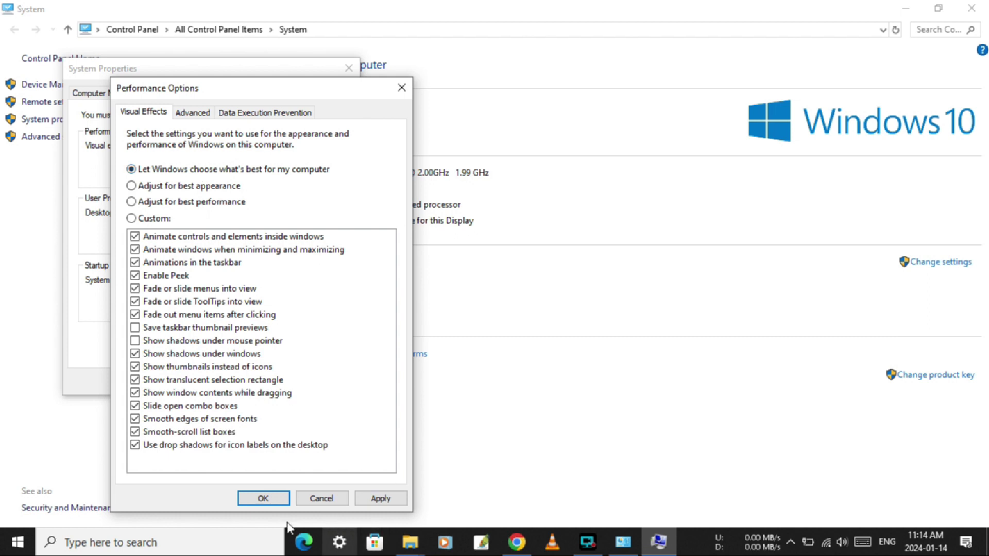
left_click(322, 500)
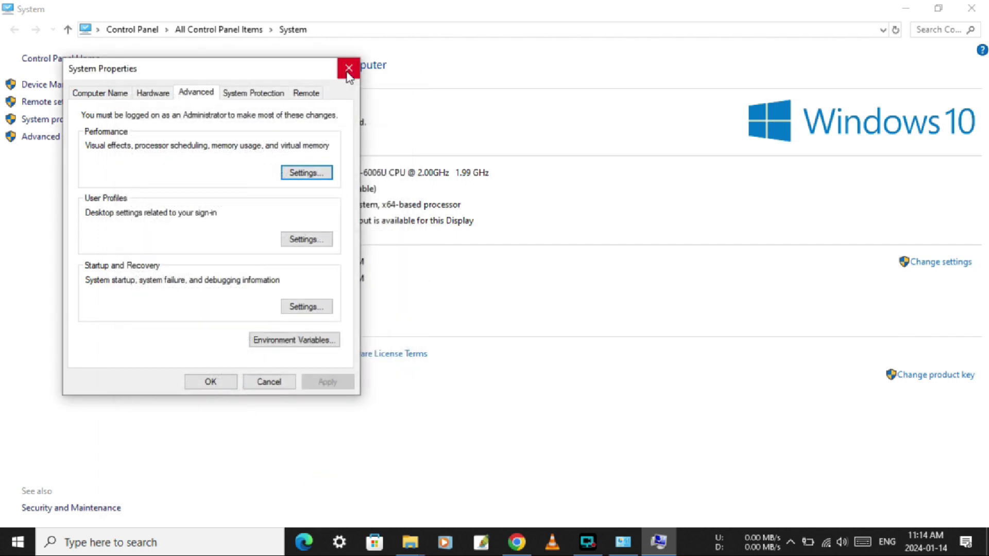
Close the System Properties and System windows and refresh the desktop
left_click(347, 69)
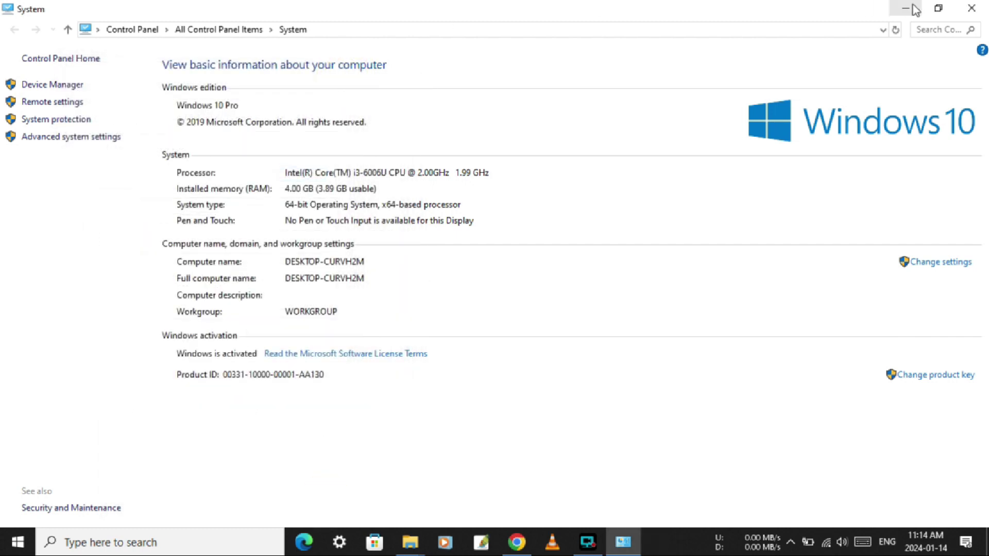
left_click(981, 7)
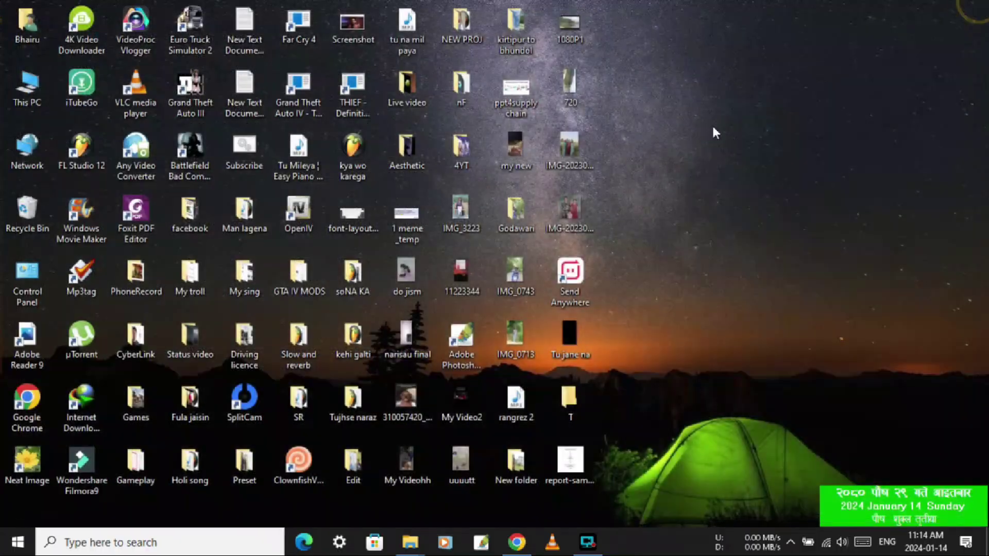
right_click(711, 126)
left_click(752, 177)
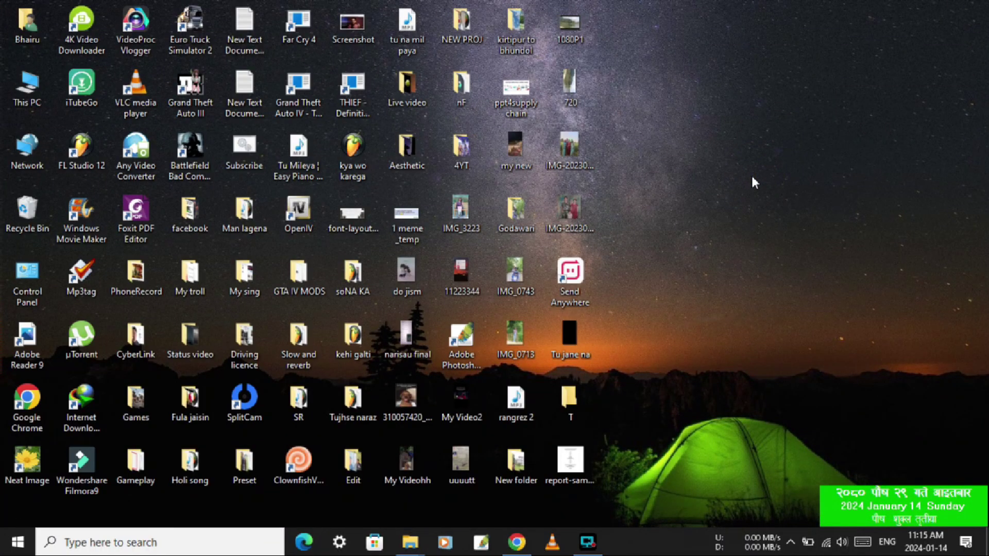